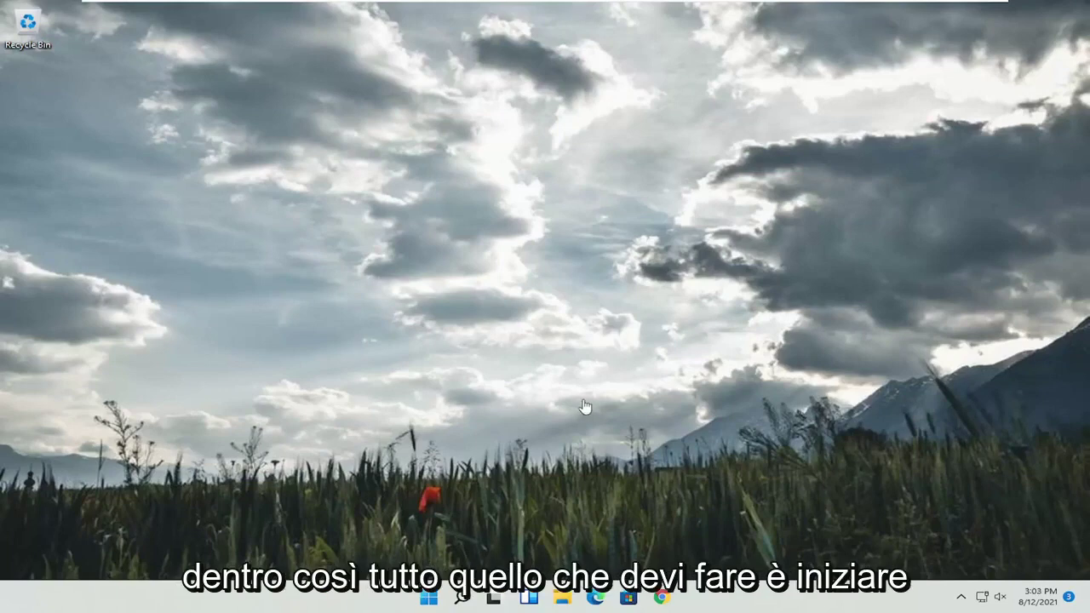
Open Control Panel from a search for "control panel" and display its items as large icons
left_click(462, 598)
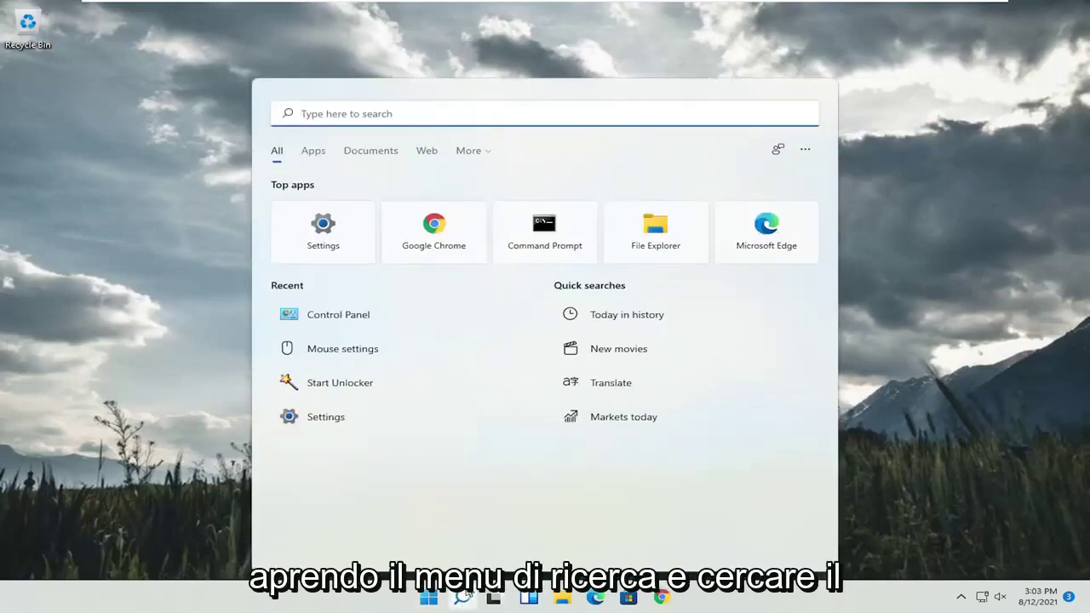
type("control panel")
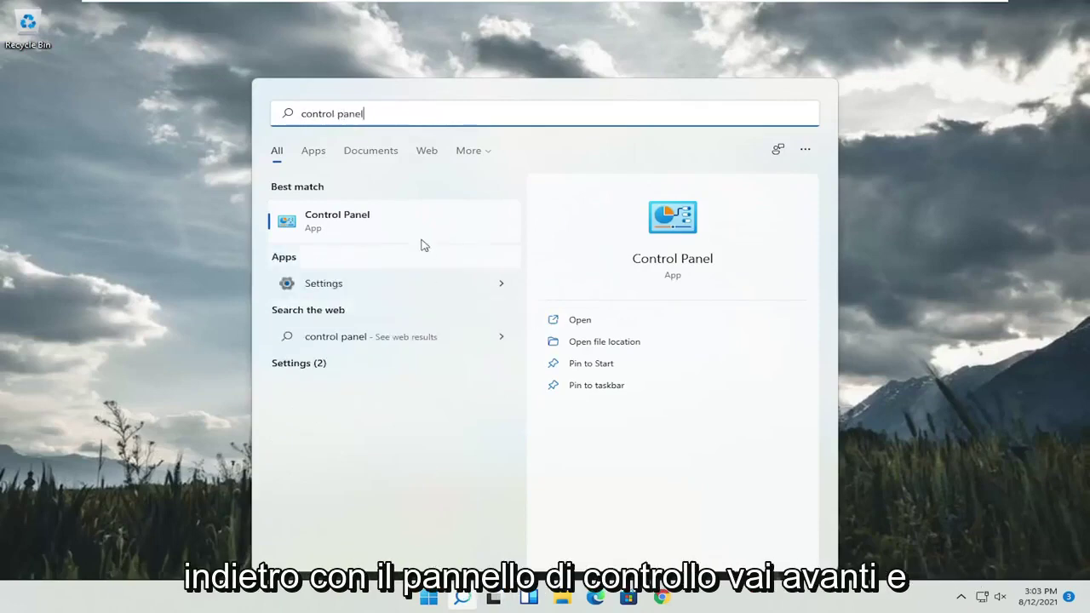
left_click(343, 231)
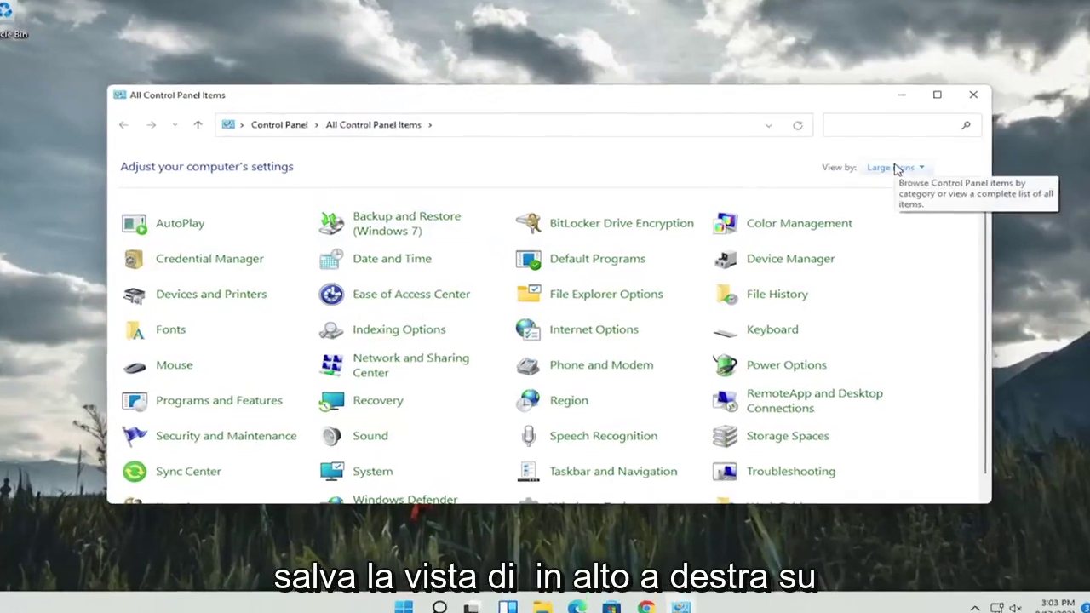
left_click(895, 168)
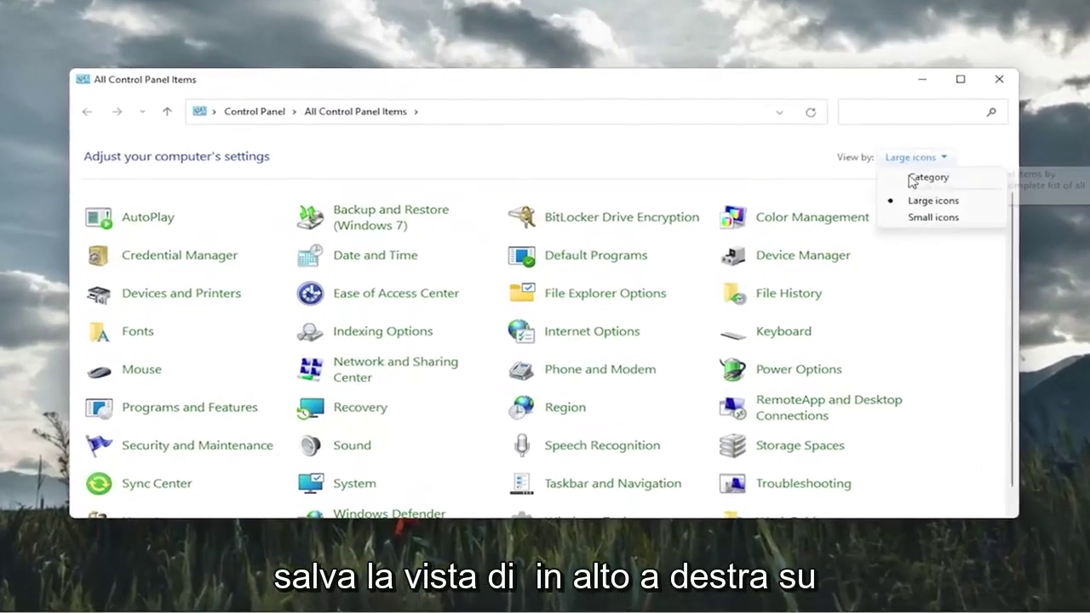
left_click(904, 207)
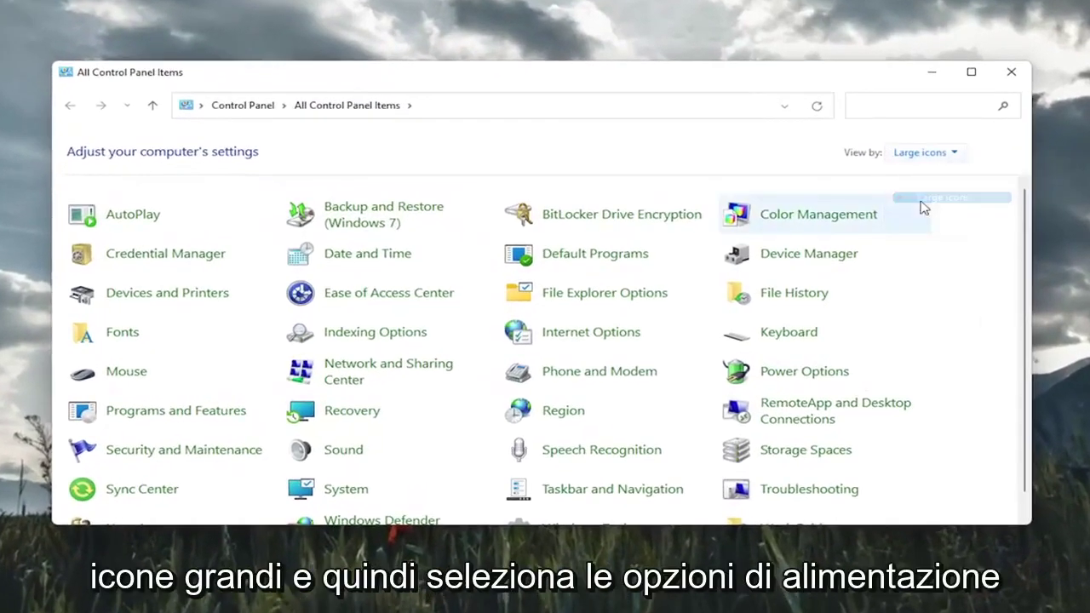
Open the advanced power settings of the Balanced power plan and move the dialog clear of the screen edge
left_click(767, 373)
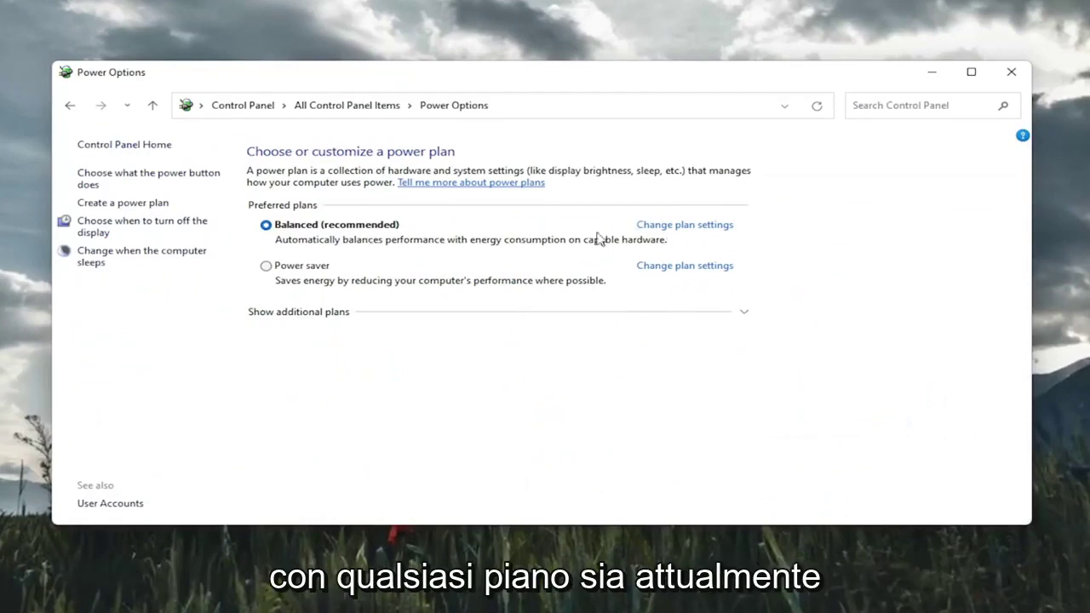
left_click(660, 226)
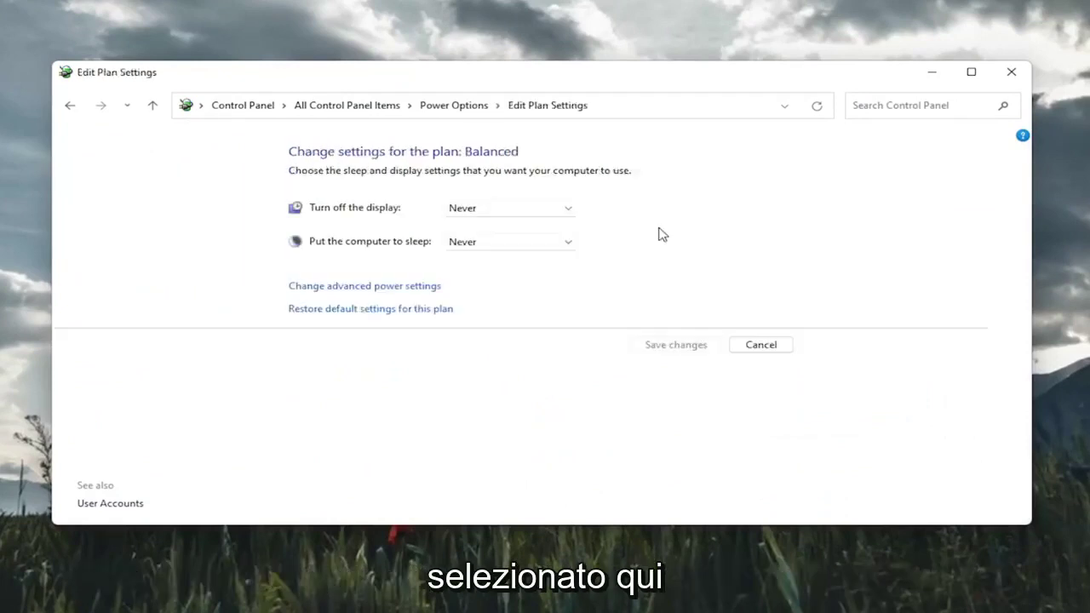
left_click(355, 289)
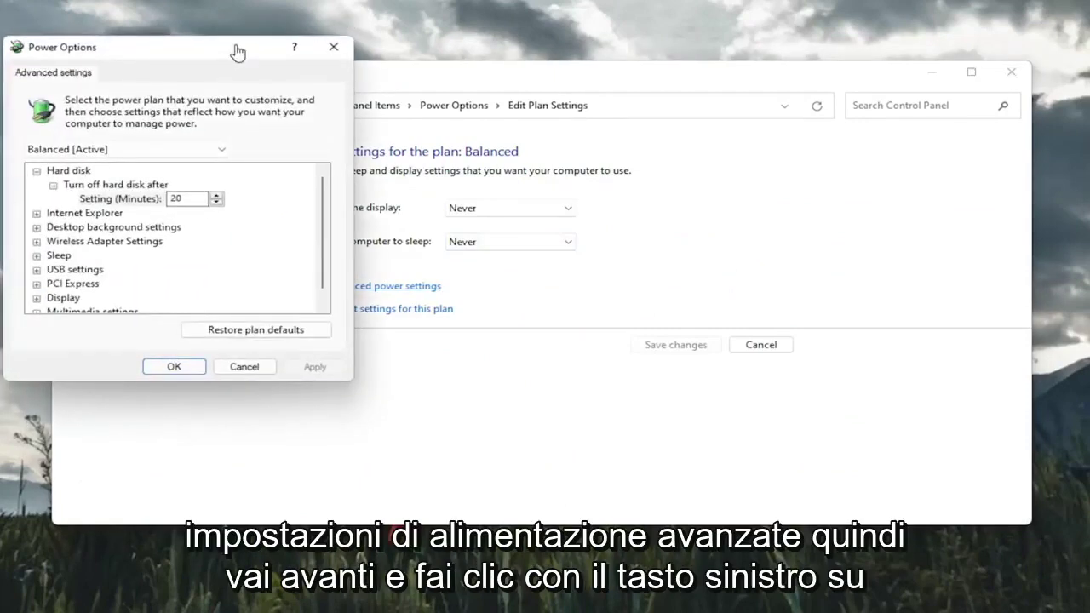
left_click_drag(223, 48, 469, 85)
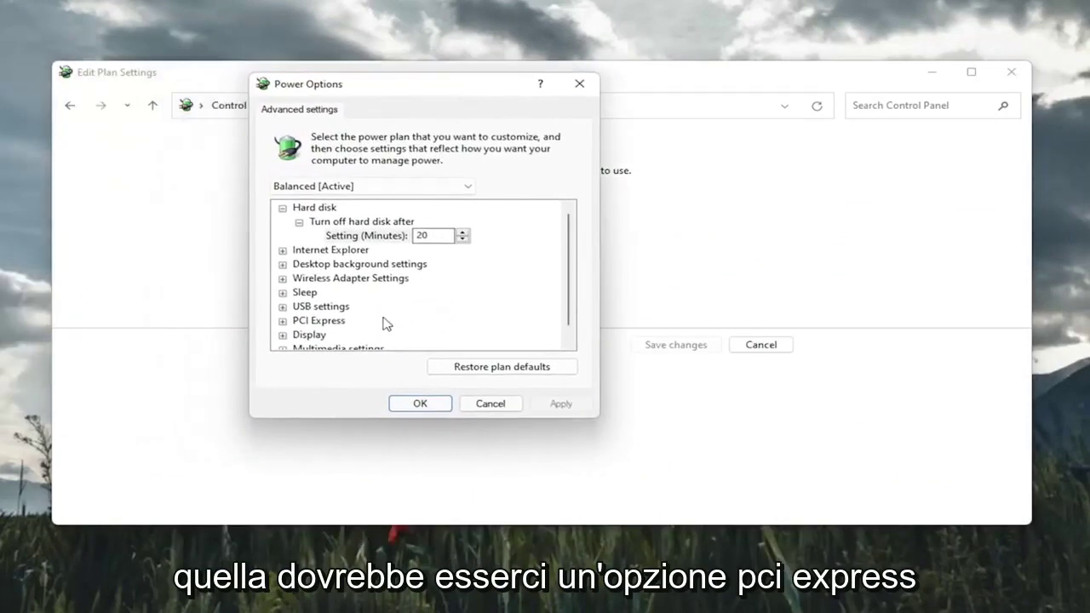
Set PCI Express Link State Power Management to Off, apply the change, and close the power plan windows
scroll(387, 324, "down", 1)
left_click(283, 307)
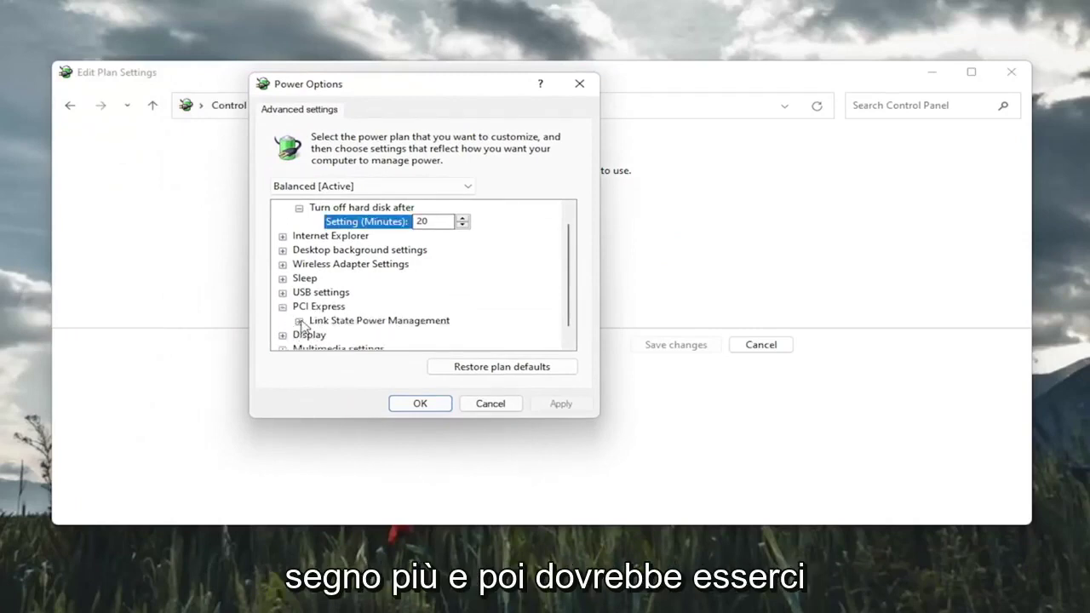
left_click(299, 321)
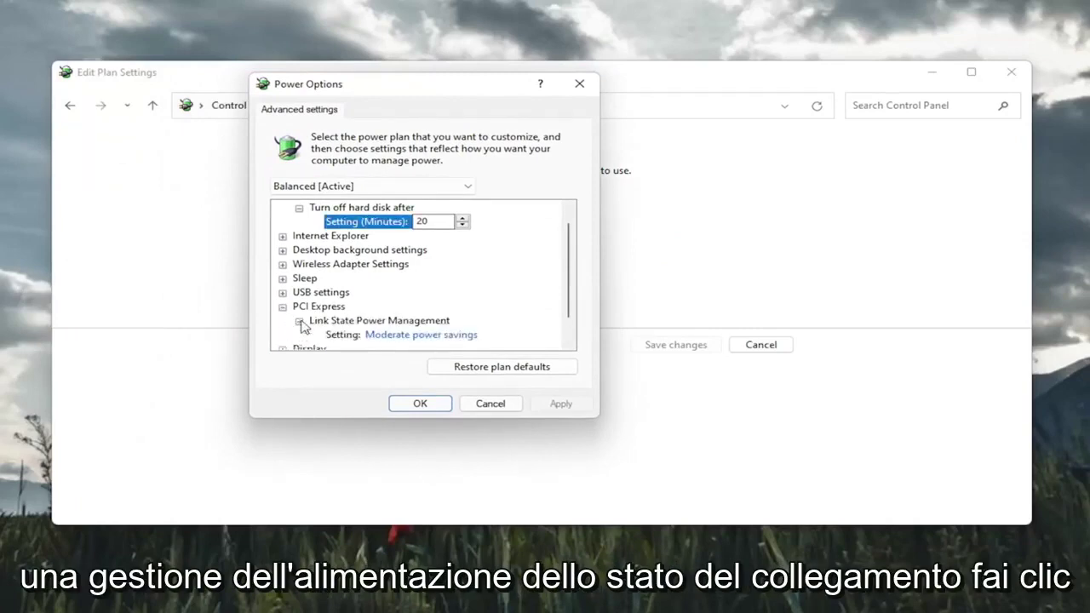
scroll(374, 334, "down", 1)
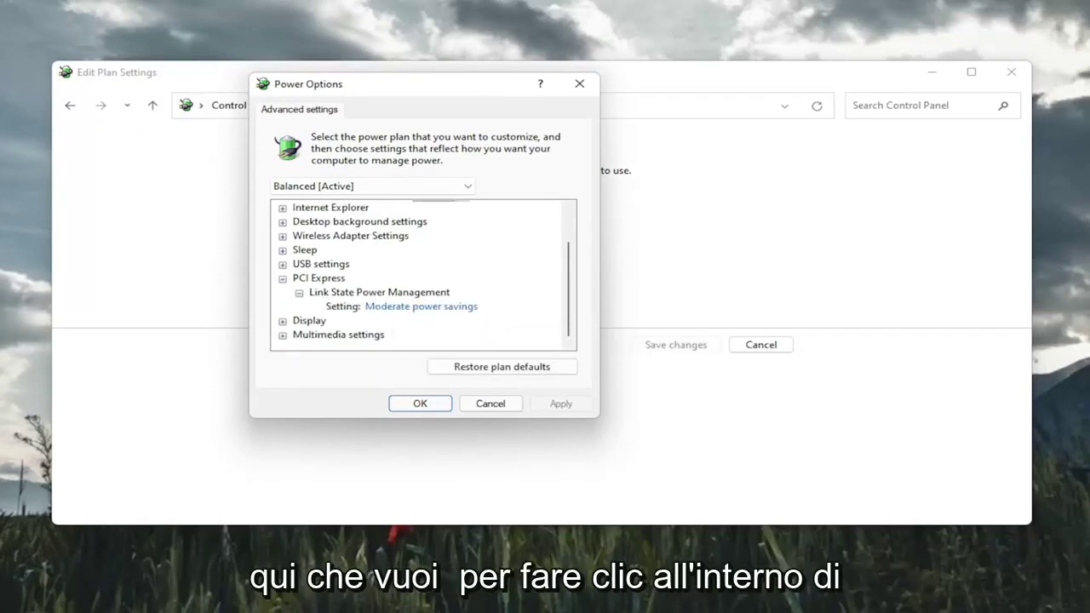
left_click(402, 308)
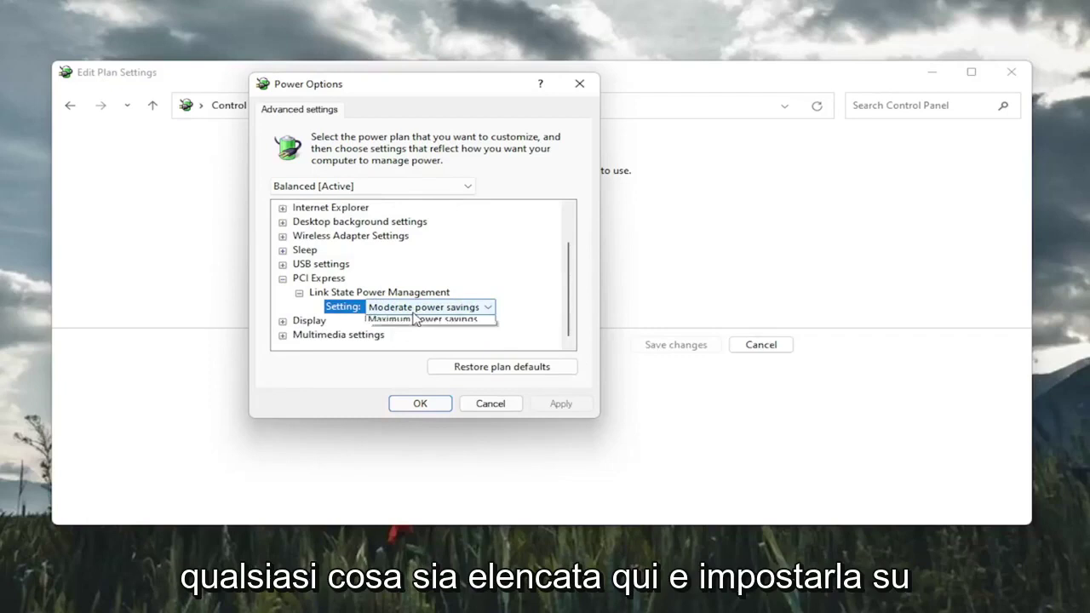
left_click(403, 308)
left_click(382, 319)
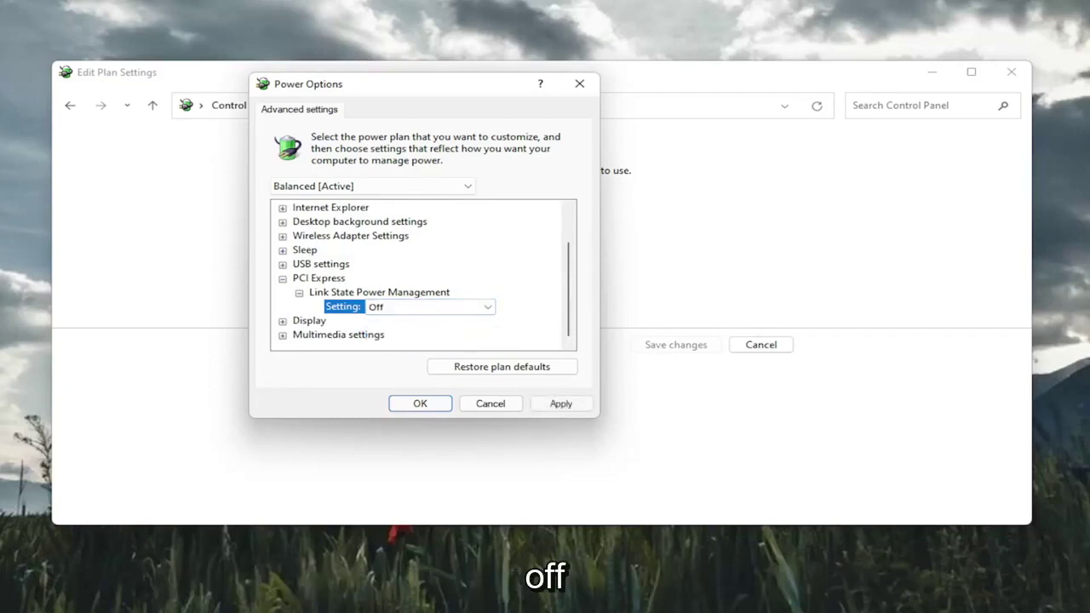
left_click(558, 404)
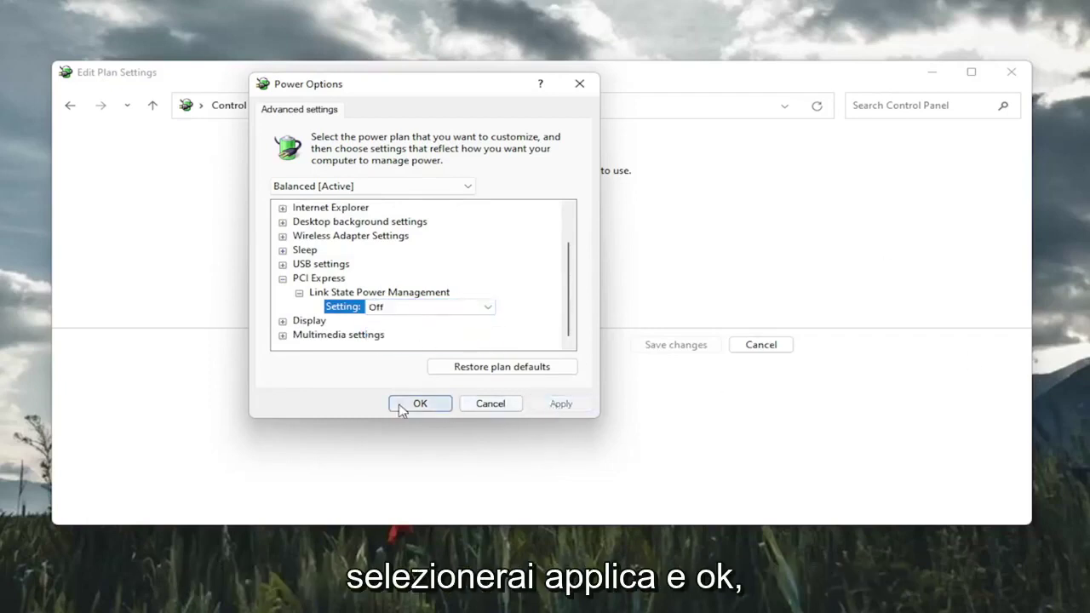
left_click(418, 405)
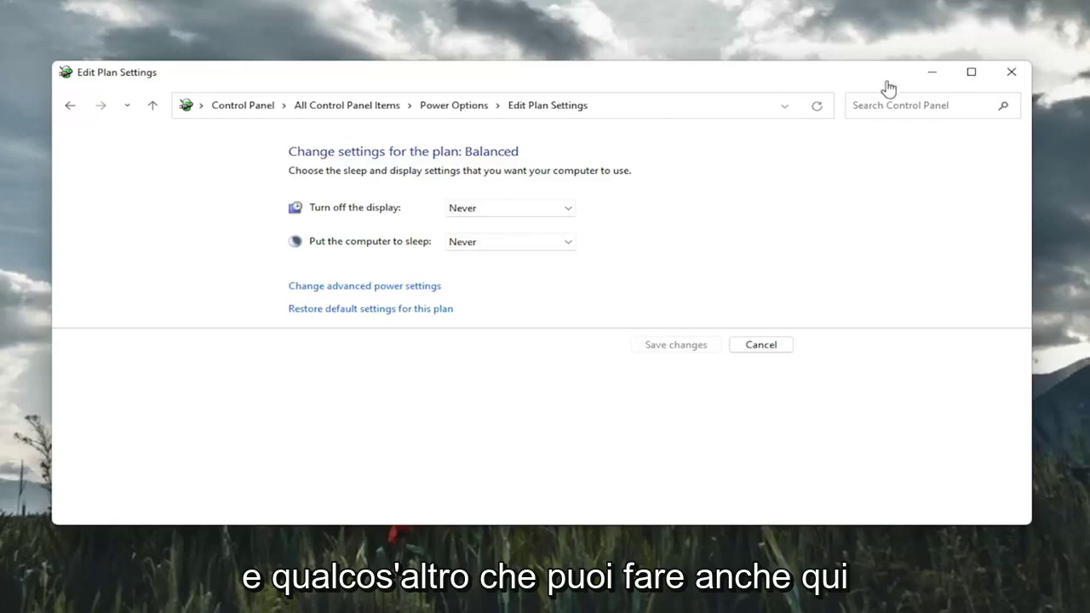
left_click(1011, 71)
Search for "cmd" and run Command Prompt as administrator, allowing it to make changes to the device
key("super+s")
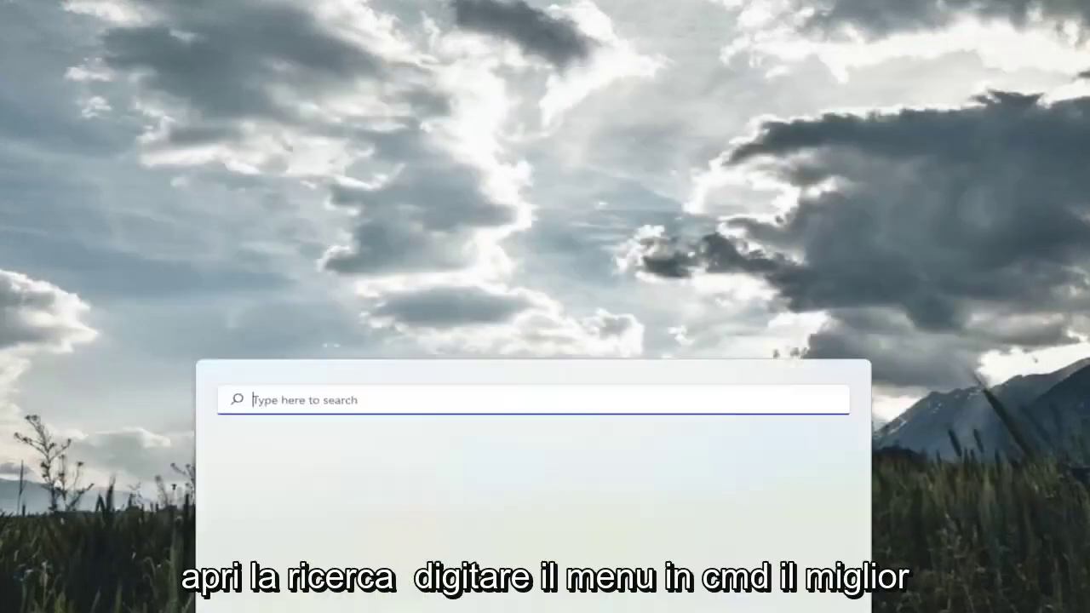
type("cmd")
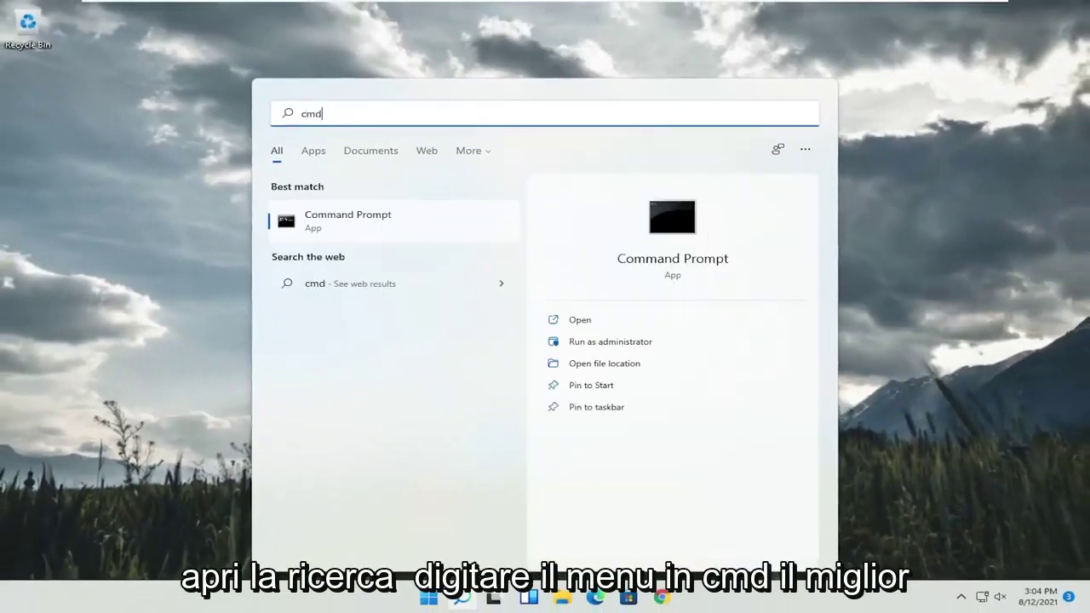
right_click(333, 222)
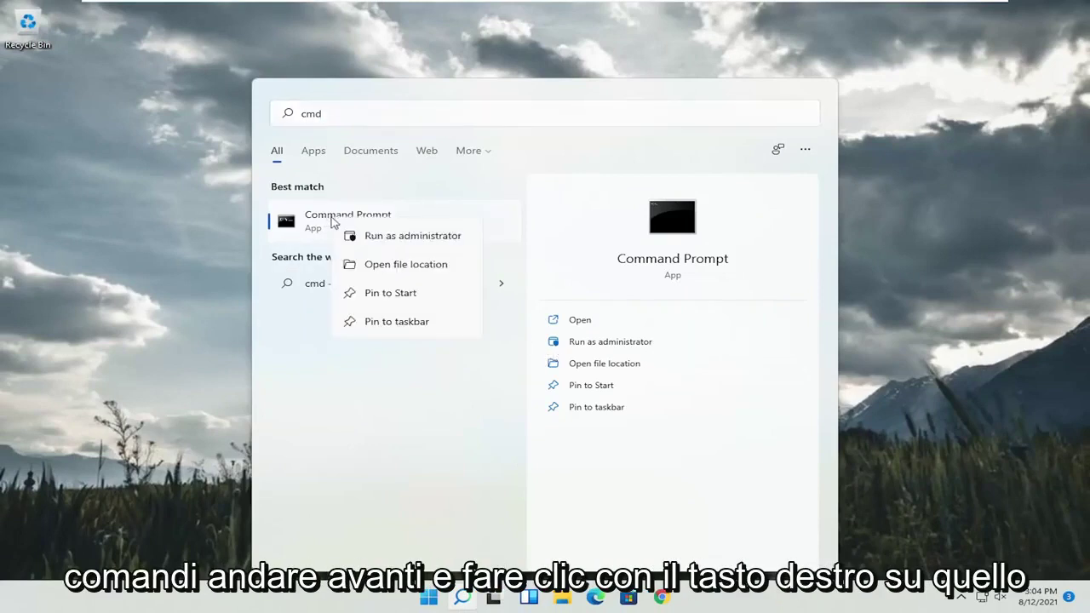
left_click(371, 240)
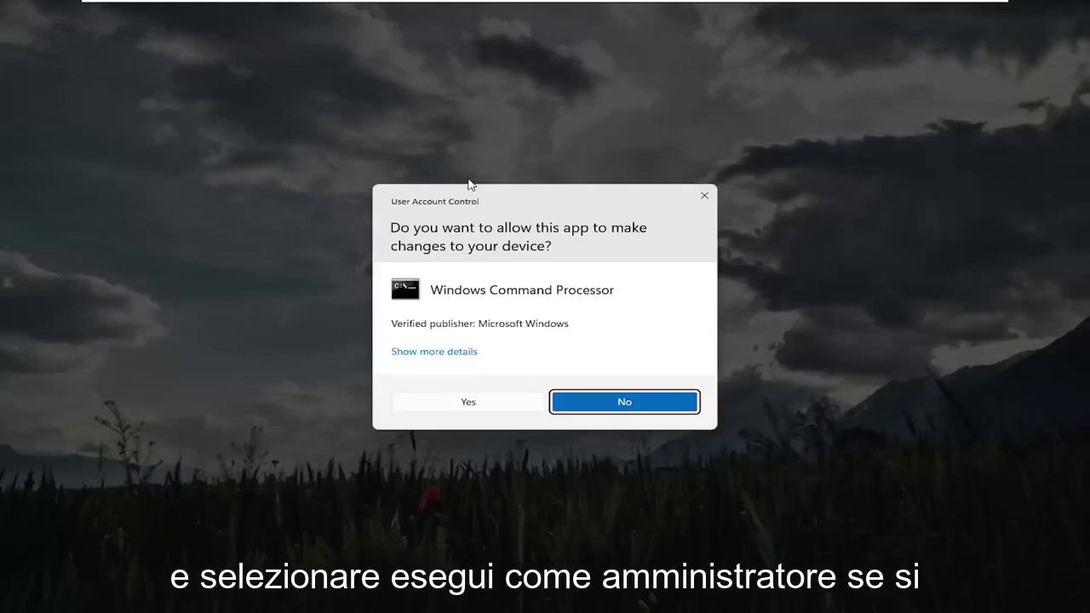
left_click(486, 402)
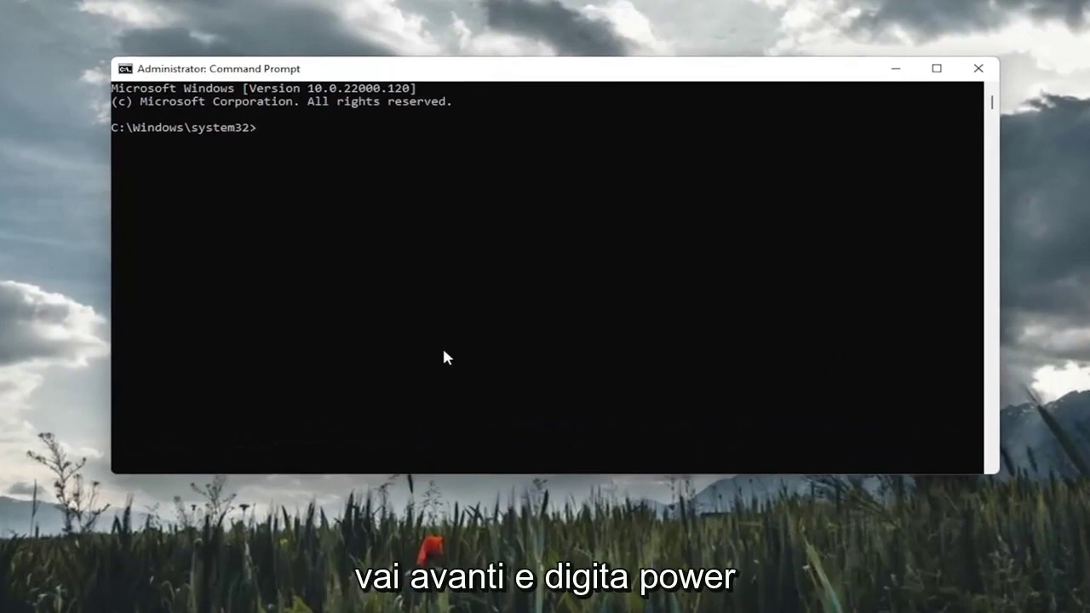
Turn off hibernation by running the command "powercfg -h off"
type("powercfg")
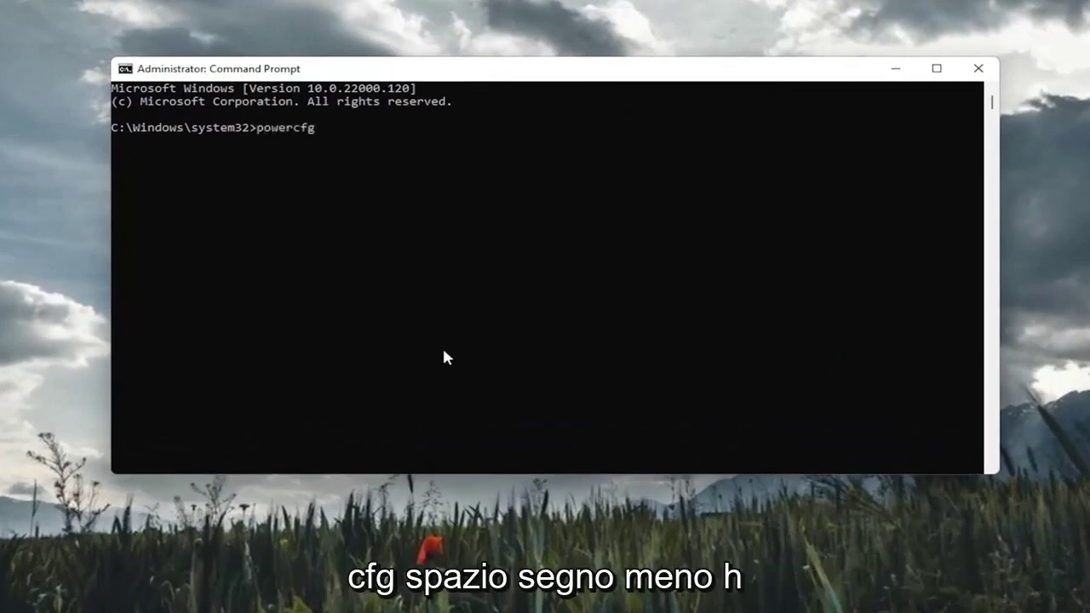
type(" -h off")
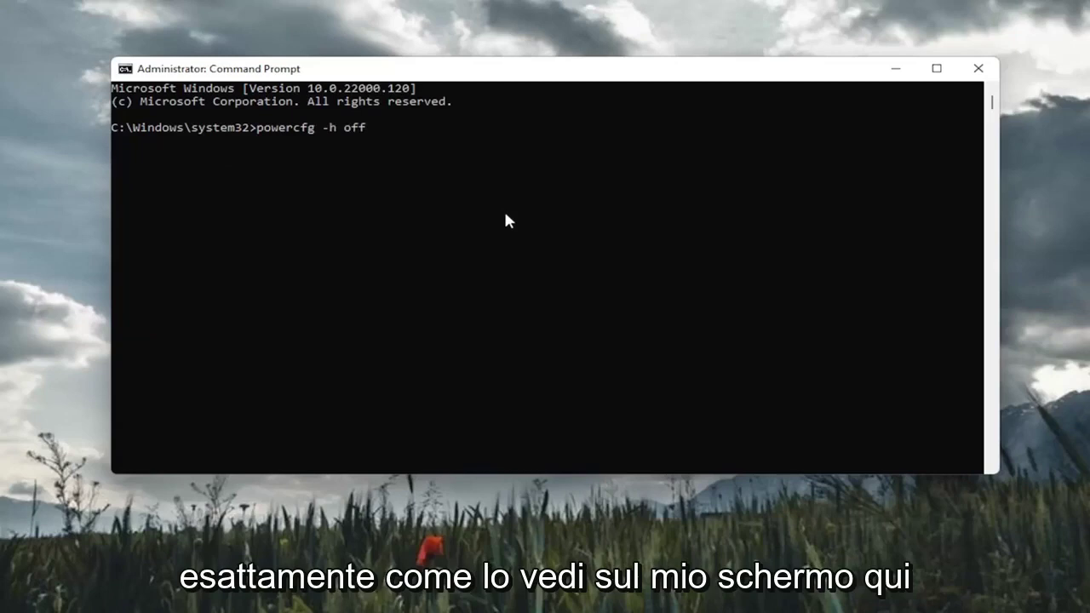
key("Return")
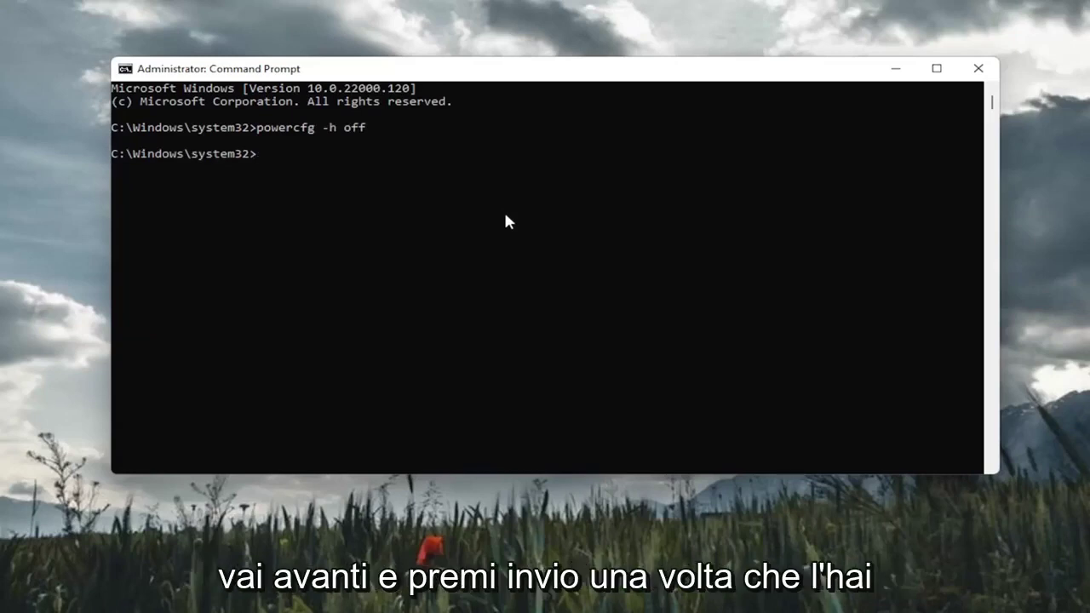
Run a system file check with the command "sfc /scannow"
type("sf")
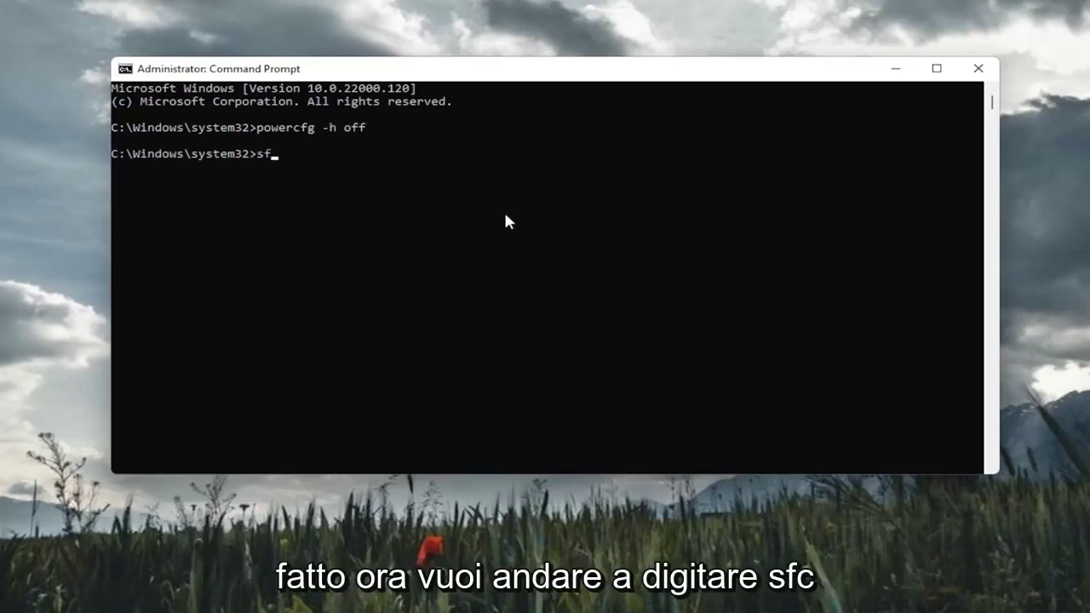
type("c /scannow")
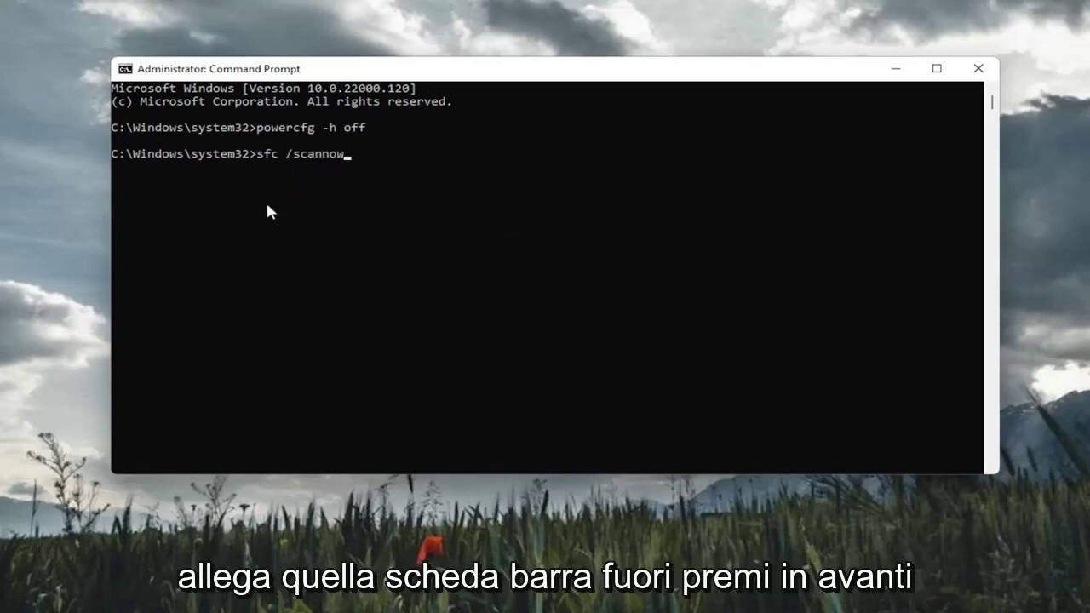
key("Return")
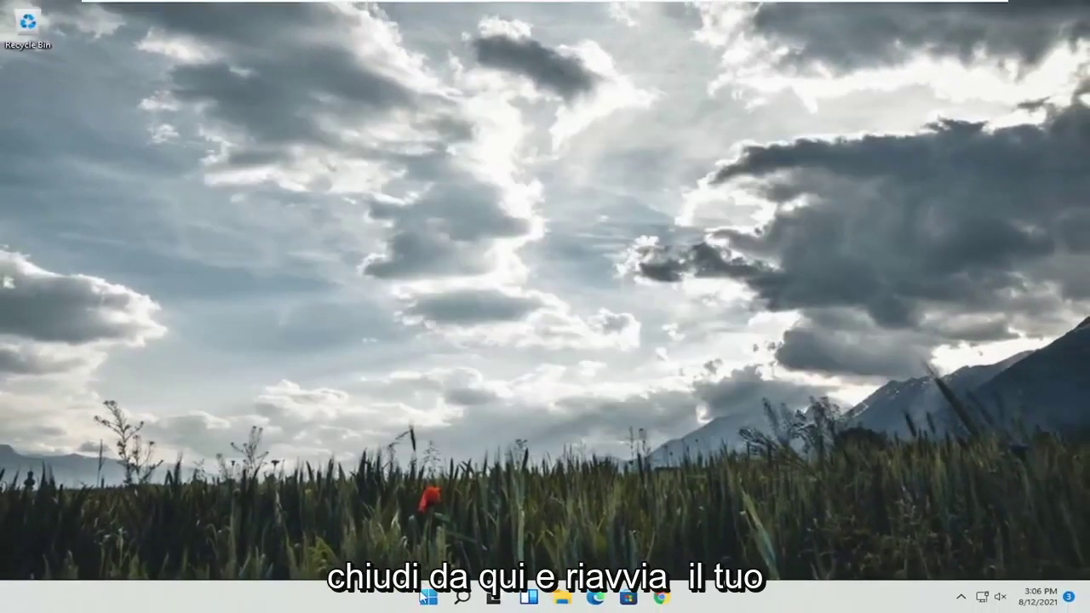
Bring up the shutdown and sign-out options to restart the computer
right_click(425, 595)
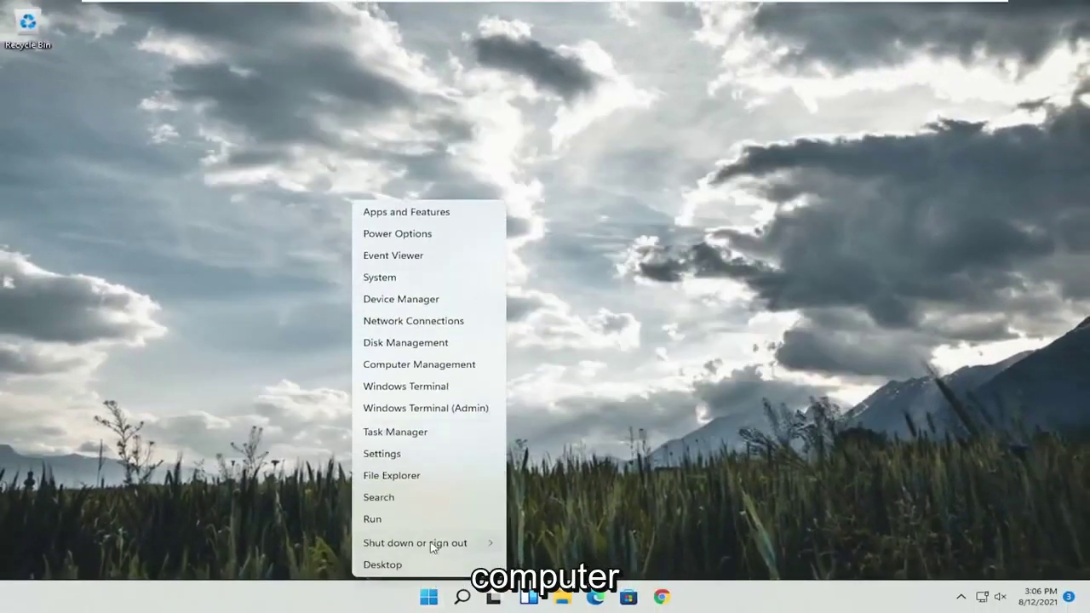